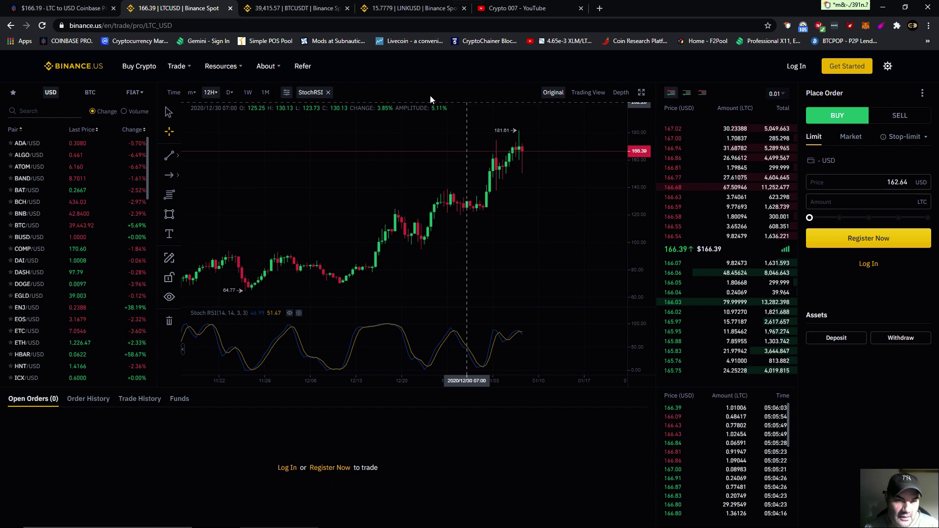
# Pan the LTC/USD chart back to the June–August candles, then forward to the latest candles.
pyautogui.moveTo(330, 196); pyautogui.dragTo(369, 196)
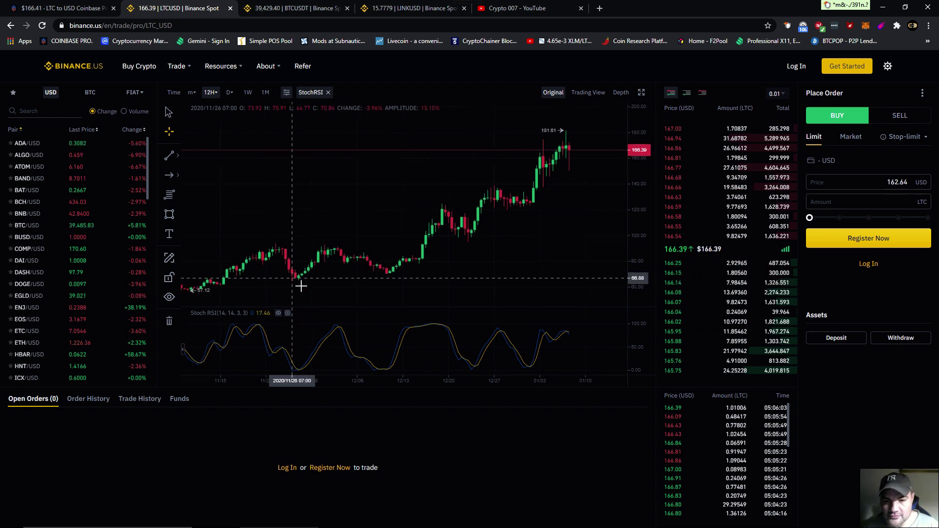
pyautogui.click(287, 92)
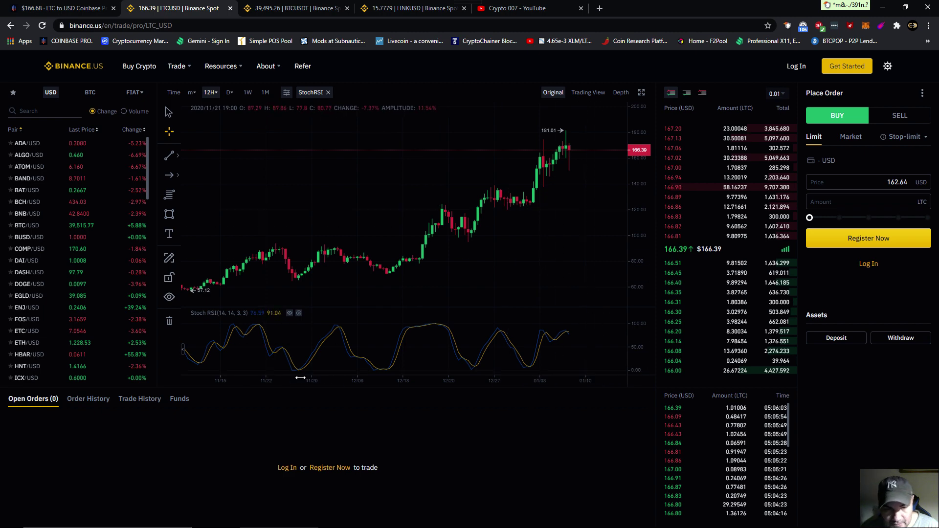
pyautogui.moveTo(367, 374); pyautogui.dragTo(573, 310)
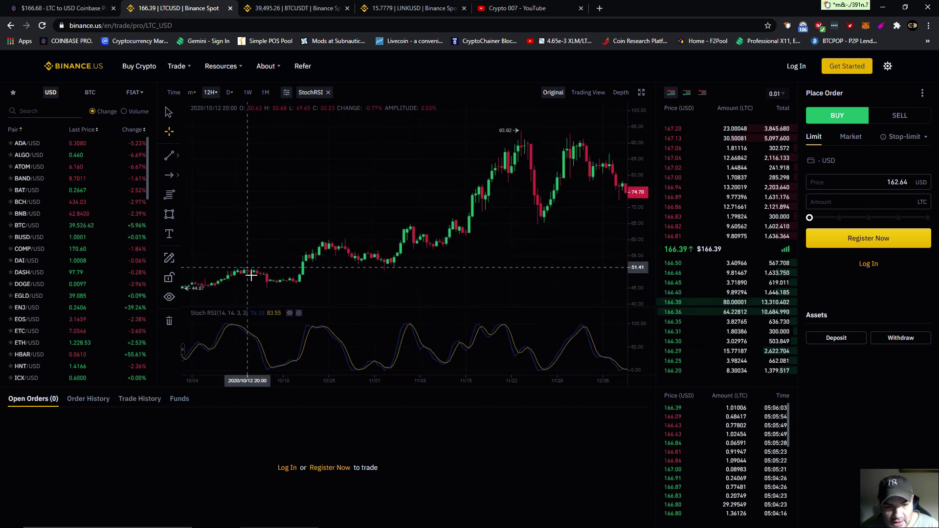
pyautogui.moveTo(251, 276); pyautogui.dragTo(367, 266)
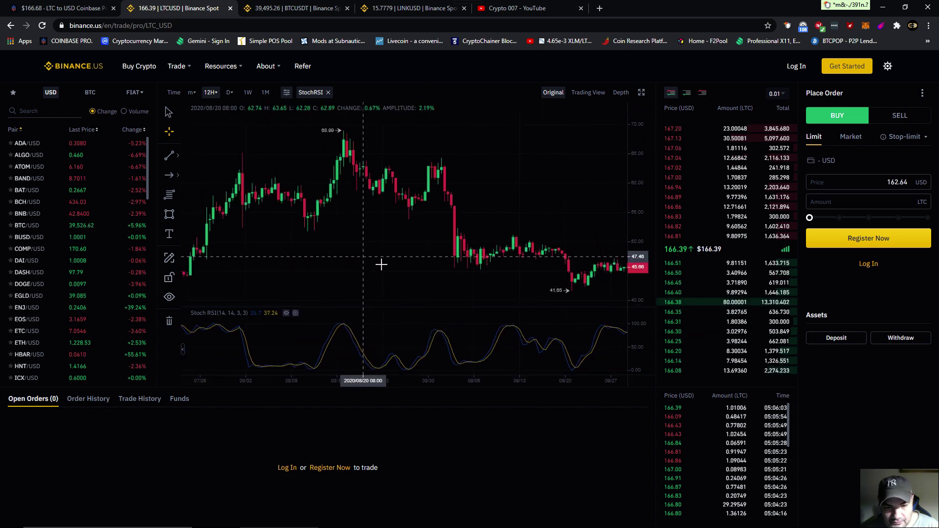
pyautogui.moveTo(409, 308); pyautogui.dragTo(381, 306)
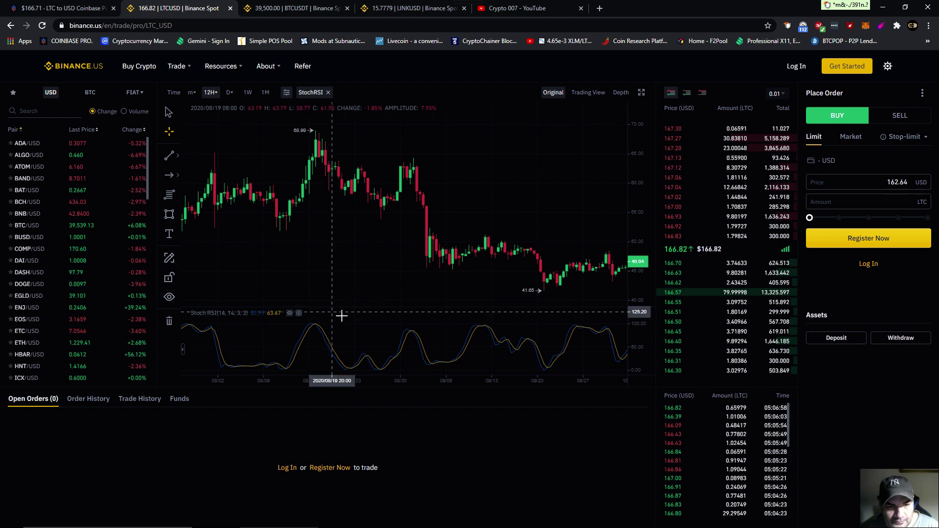
pyautogui.moveTo(341, 316); pyautogui.dragTo(380, 298)
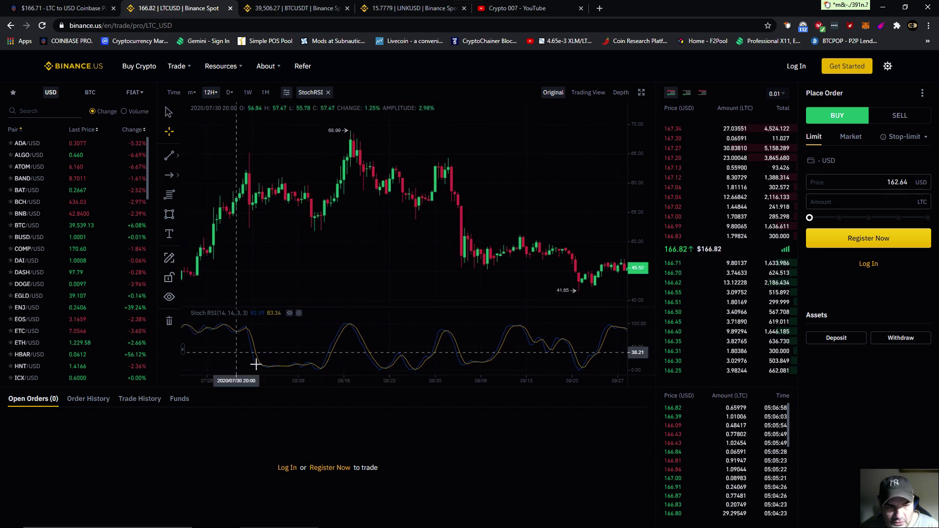
pyautogui.moveTo(373, 356); pyautogui.dragTo(242, 294)
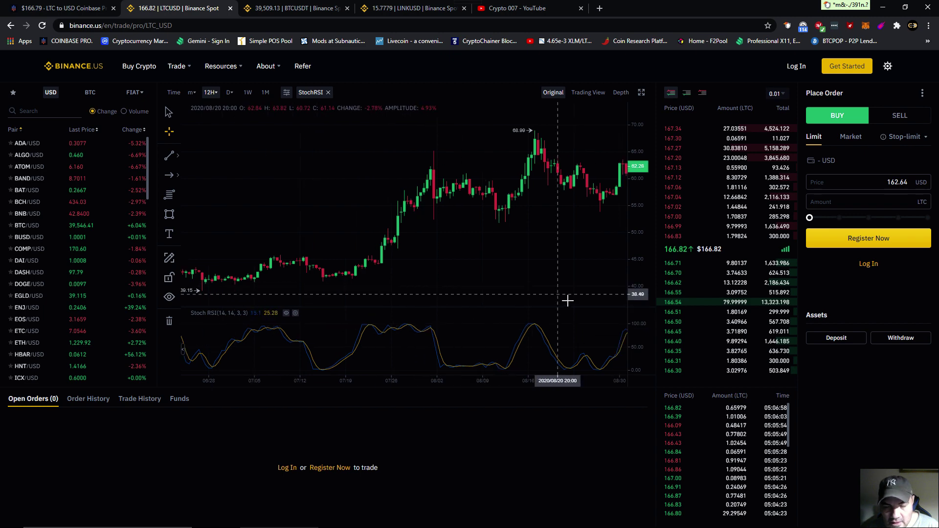
pyautogui.moveTo(567, 300); pyautogui.dragTo(325, 255)
pyautogui.moveTo(597, 265); pyautogui.dragTo(469, 274)
pyautogui.moveTo(551, 275); pyautogui.dragTo(434, 251)
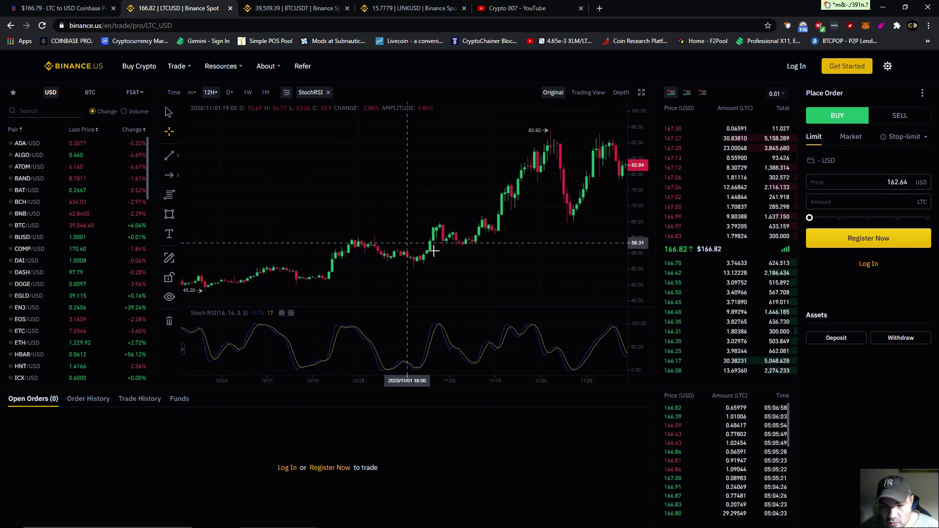
pyautogui.moveTo(580, 264); pyautogui.dragTo(438, 260)
pyautogui.moveTo(589, 269); pyautogui.dragTo(509, 244)
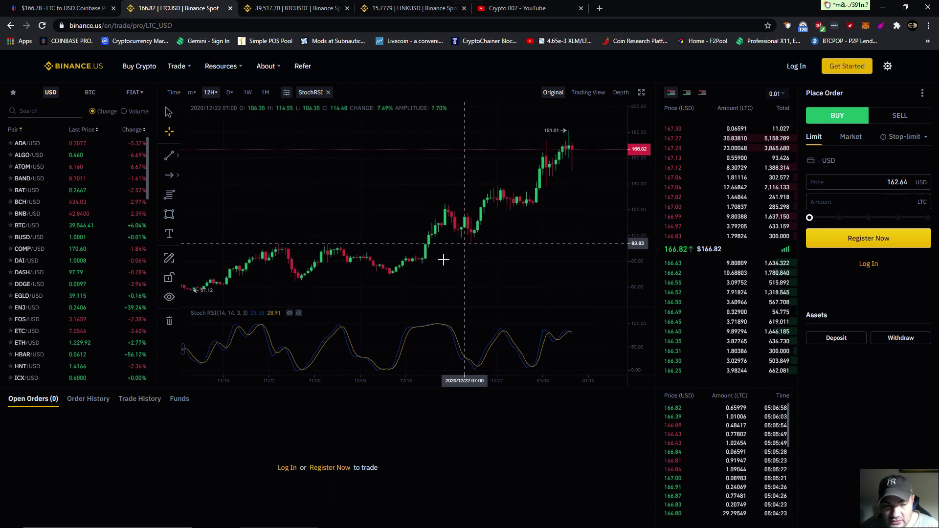
# Change the chart interval from 12H to 1H candles.
pyautogui.click(219, 94)
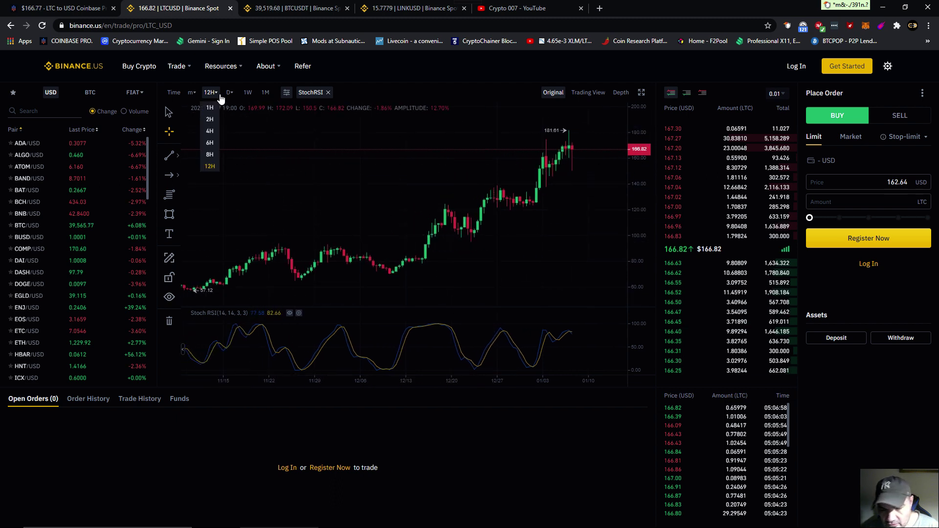
pyautogui.click(218, 108)
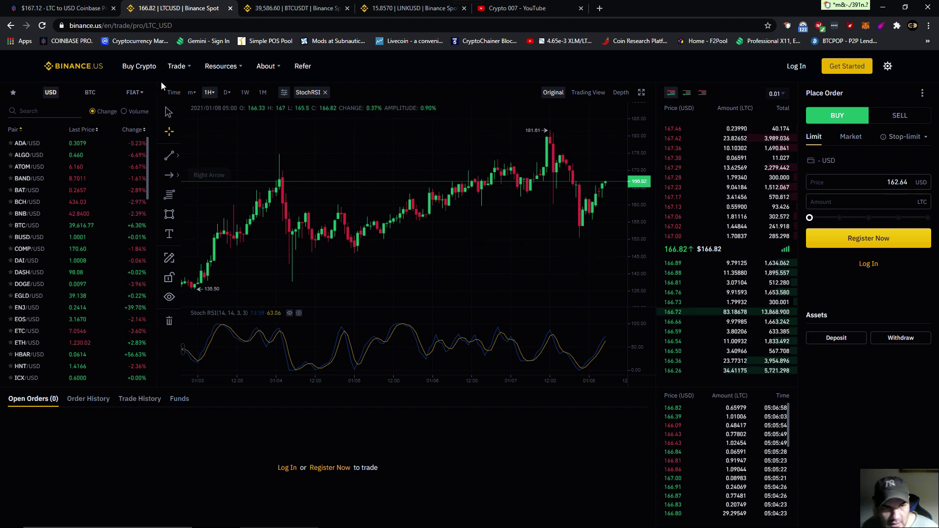
pyautogui.moveTo(179, 66)
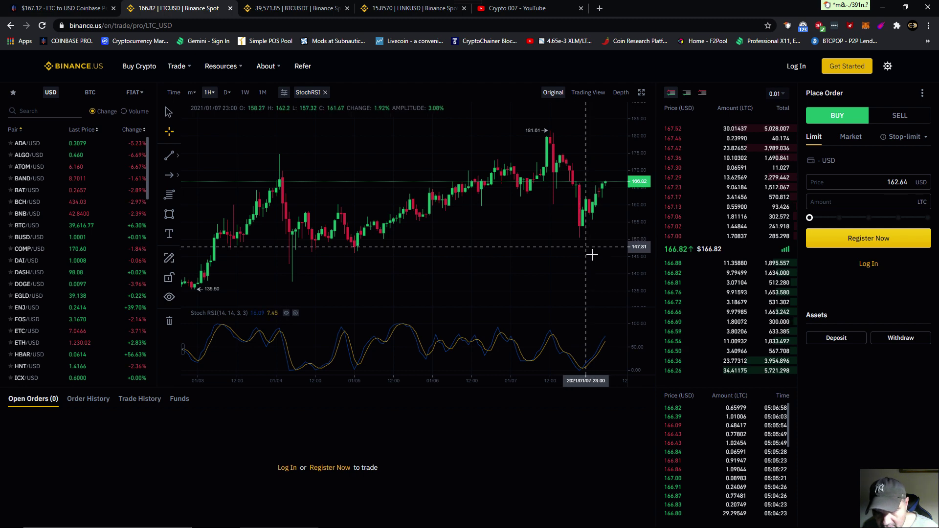
# Set the chart interval to 4H candles.
pyautogui.moveTo(211, 101)
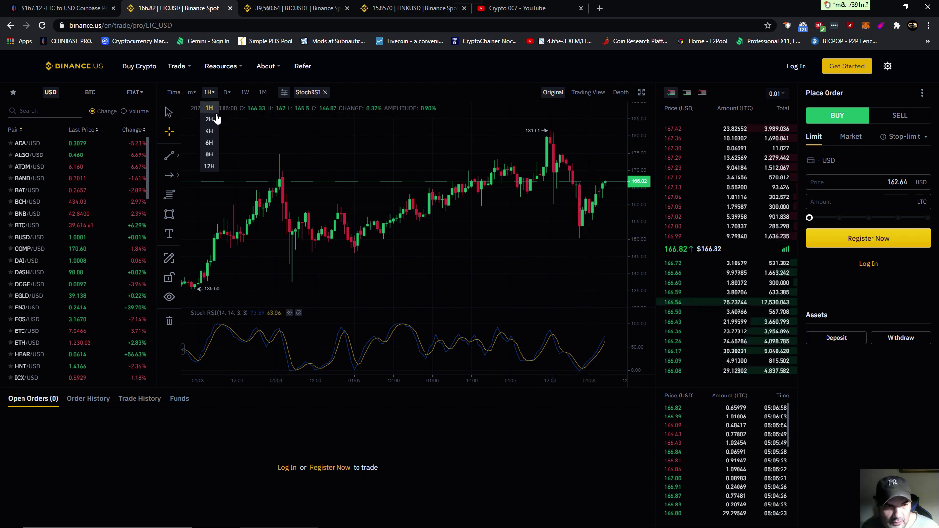
pyautogui.click(209, 130)
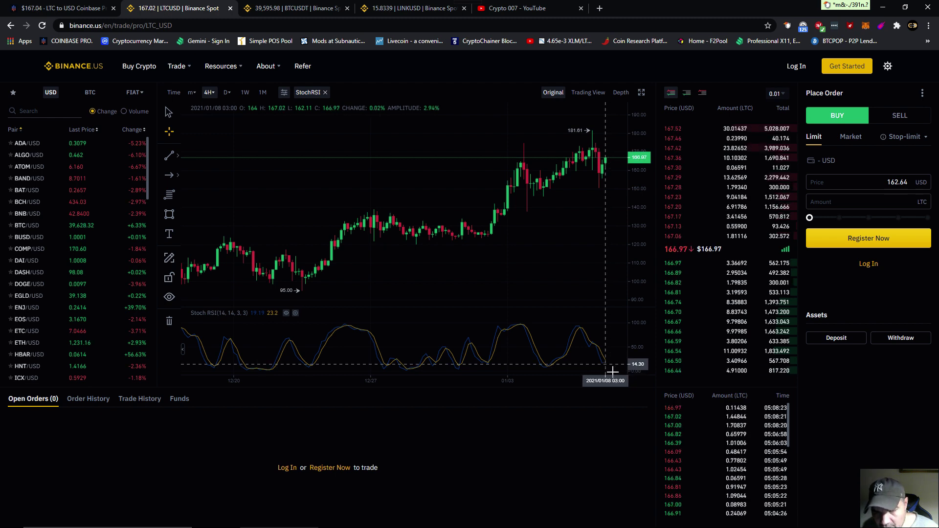
# Switch the candles to 6H, then to 8H.
pyautogui.moveTo(209, 93)
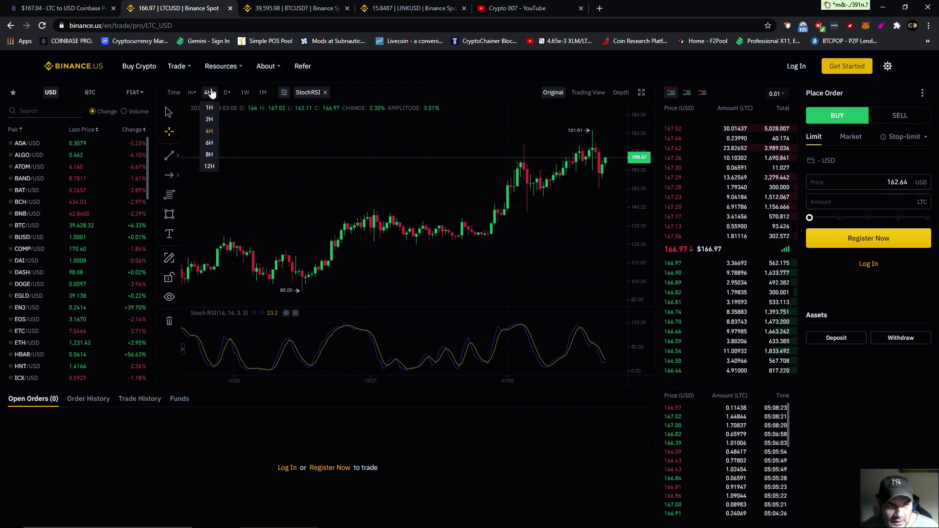
pyautogui.click(210, 143)
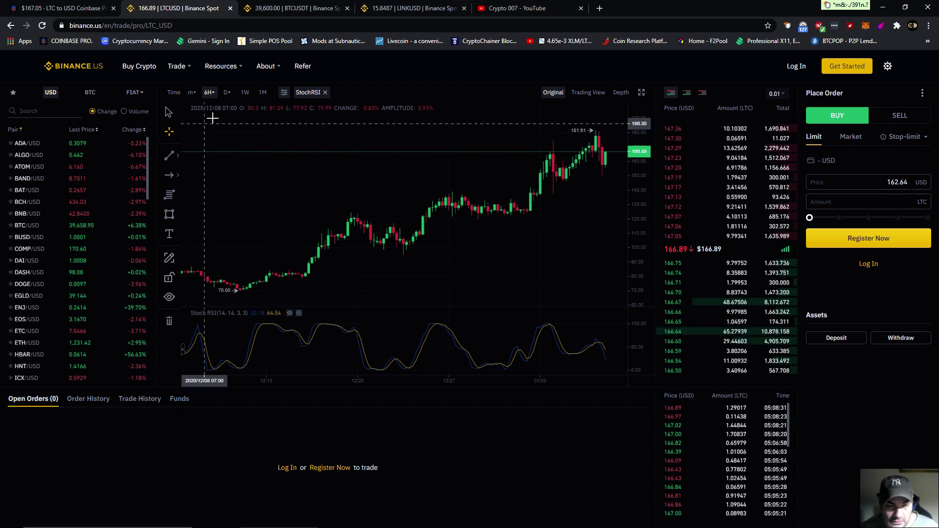
pyautogui.click(209, 93)
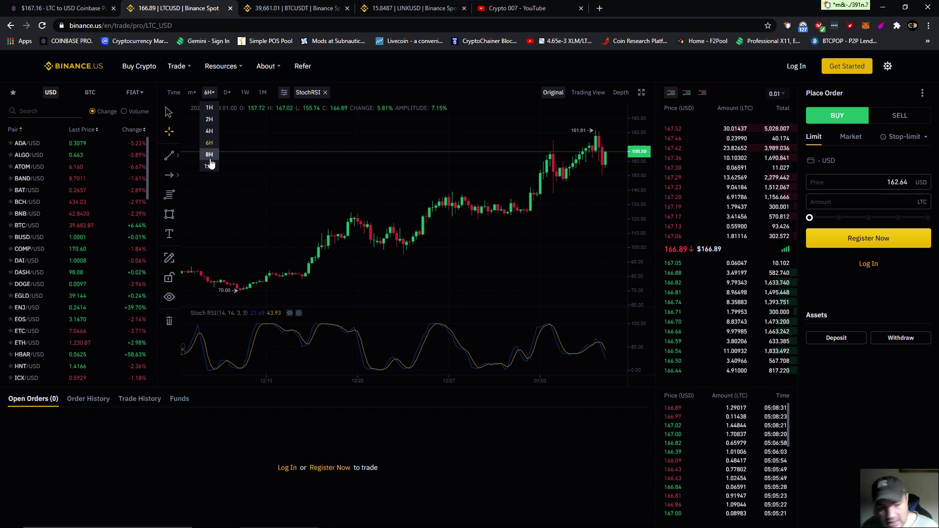
pyautogui.click(209, 158)
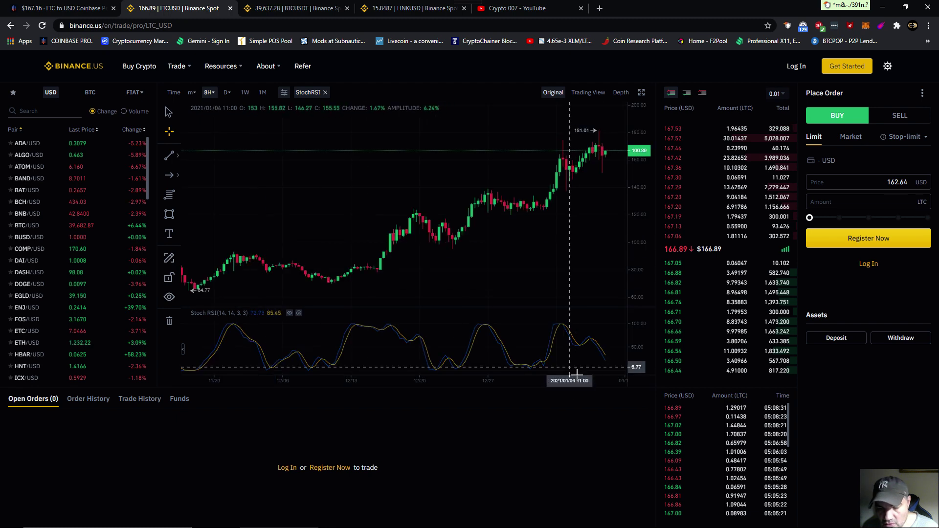
# Return the LTC/USD chart to 12H candles with StochRSI still beneath.
pyautogui.moveTo(215, 99)
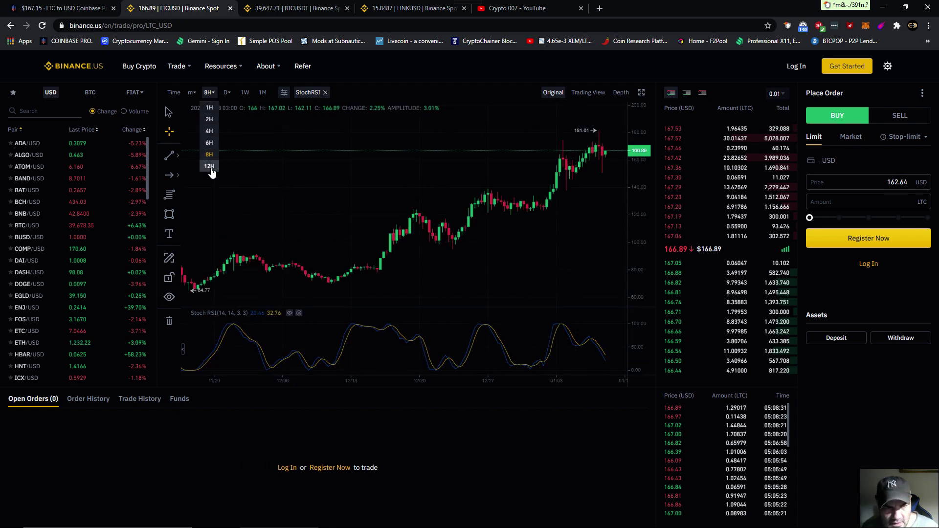
pyautogui.click(210, 166)
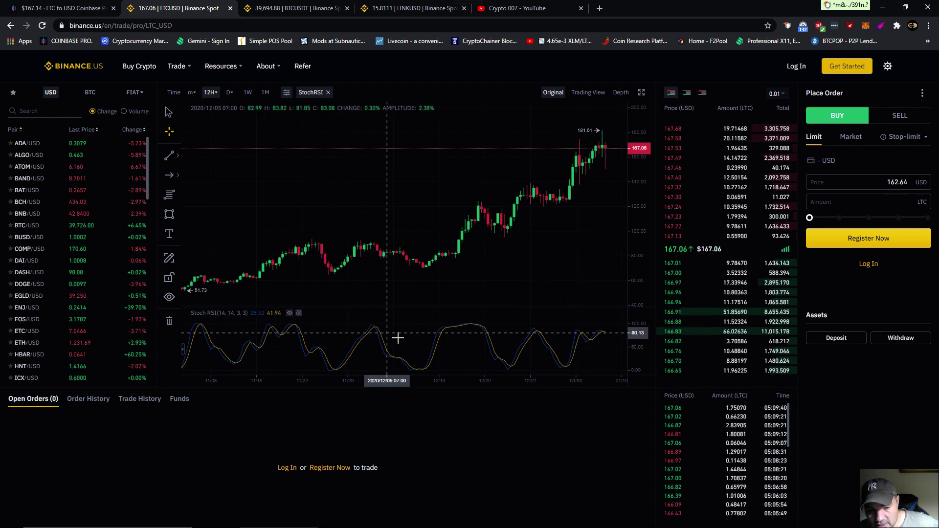
# Pan through the October–December candles to review past StochRSI lows, then return to recent candles.
pyautogui.moveTo(398, 336); pyautogui.dragTo(379, 333)
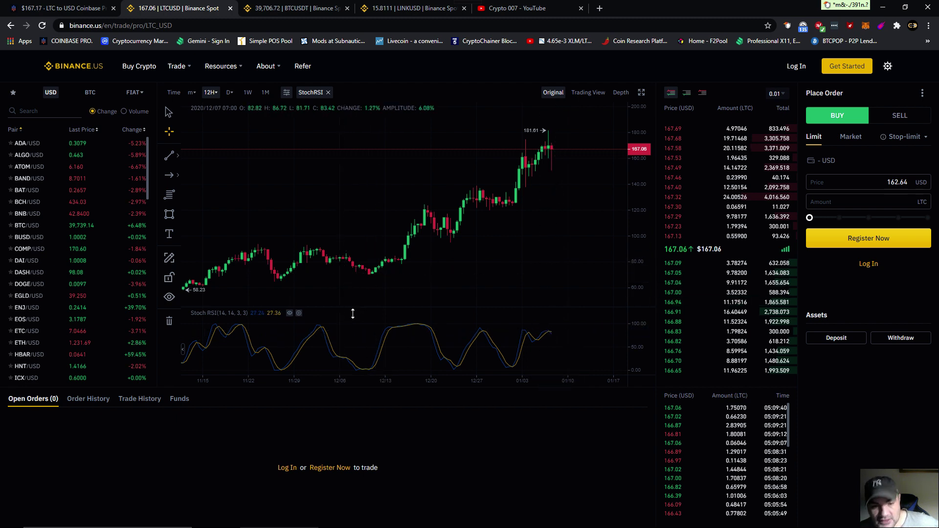
pyautogui.moveTo(352, 314); pyautogui.dragTo(535, 283)
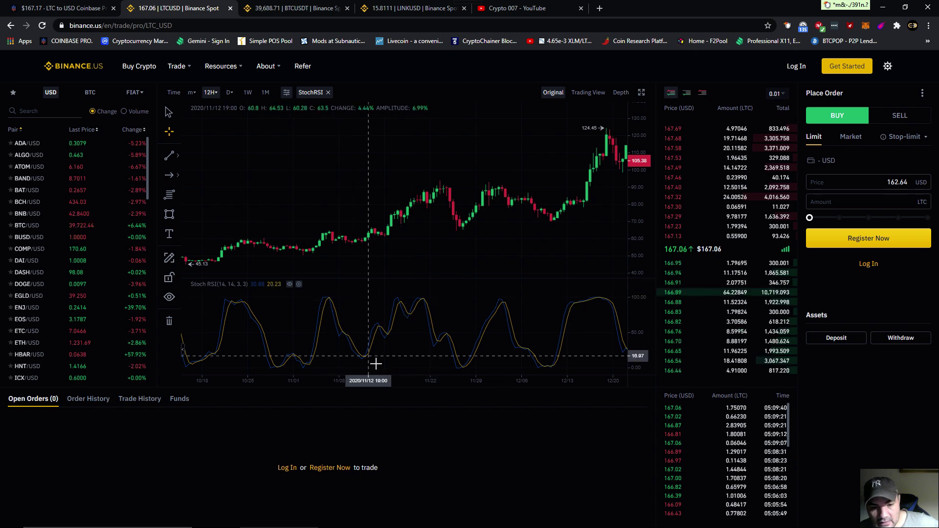
pyautogui.moveTo(499, 310); pyautogui.dragTo(285, 294)
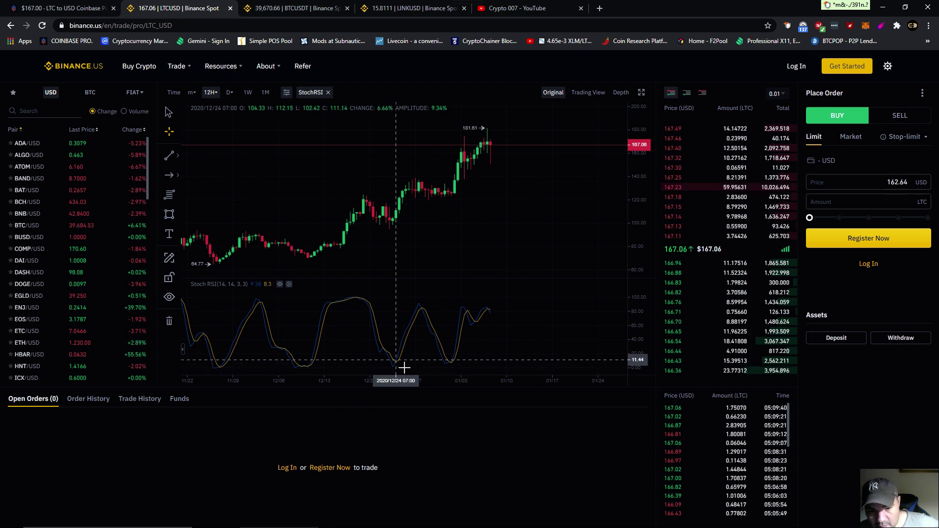
pyautogui.moveTo(472, 248); pyautogui.dragTo(589, 252)
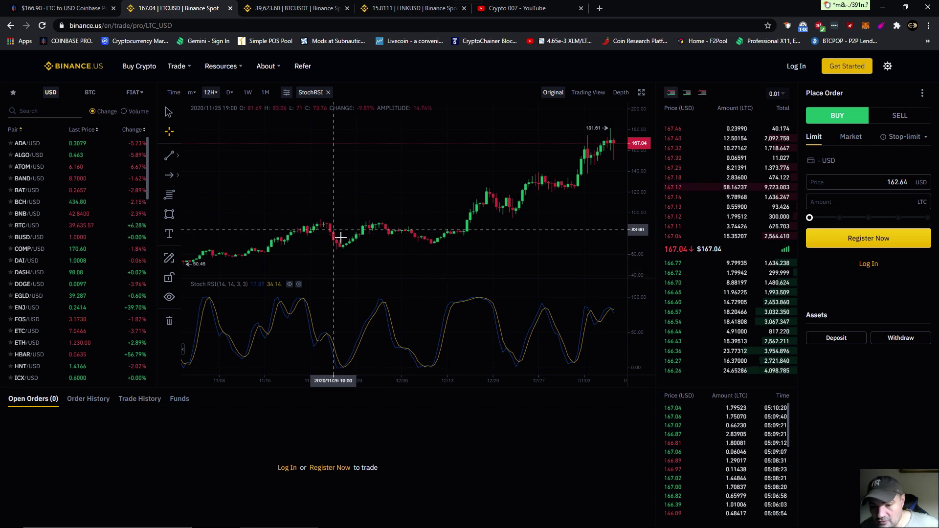
# Lower the pane divider so the price chart is taller and the StochRSI pane shorter.
pyautogui.scroll(3, 348, 247)
pyautogui.scroll(-3, 409, 301)
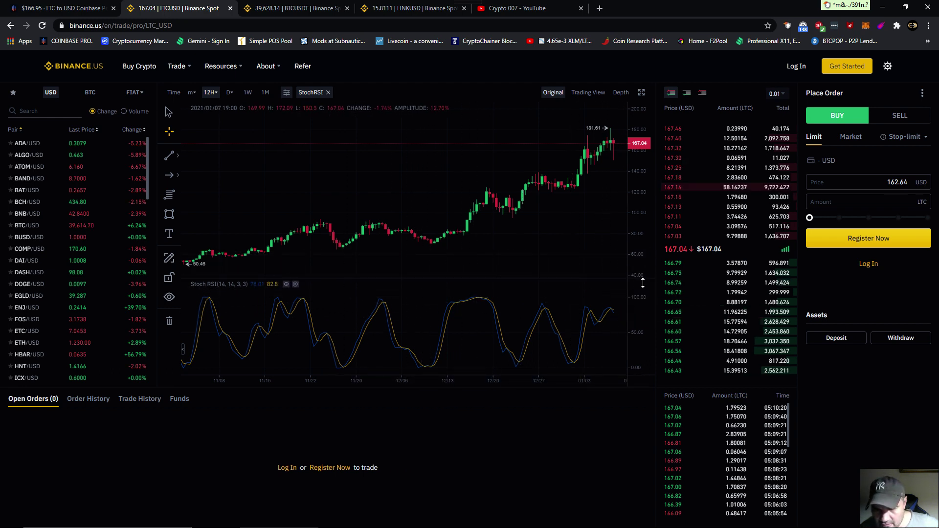
pyautogui.moveTo(643, 283); pyautogui.dragTo(636, 309)
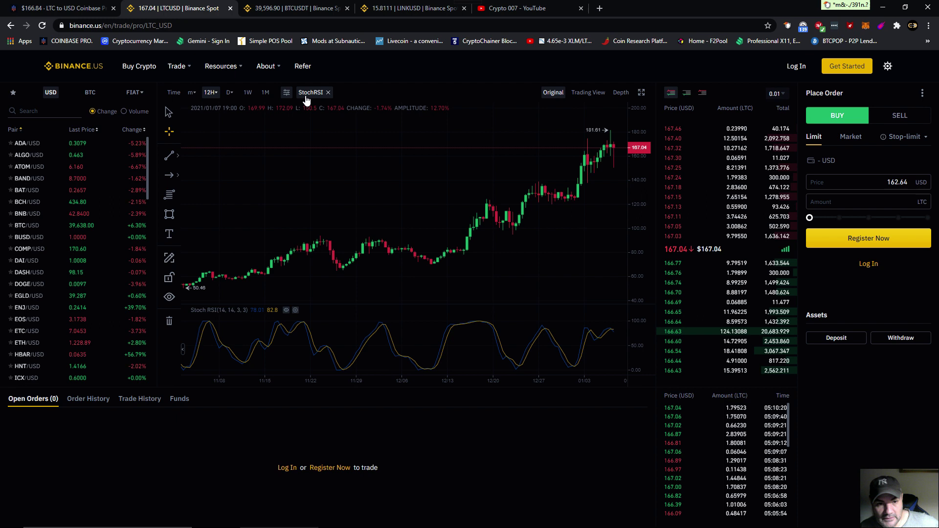
# Replace StochRSI with MACD (12, 26, 9) and bring the latest candles into view.
pyautogui.moveTo(294, 96)
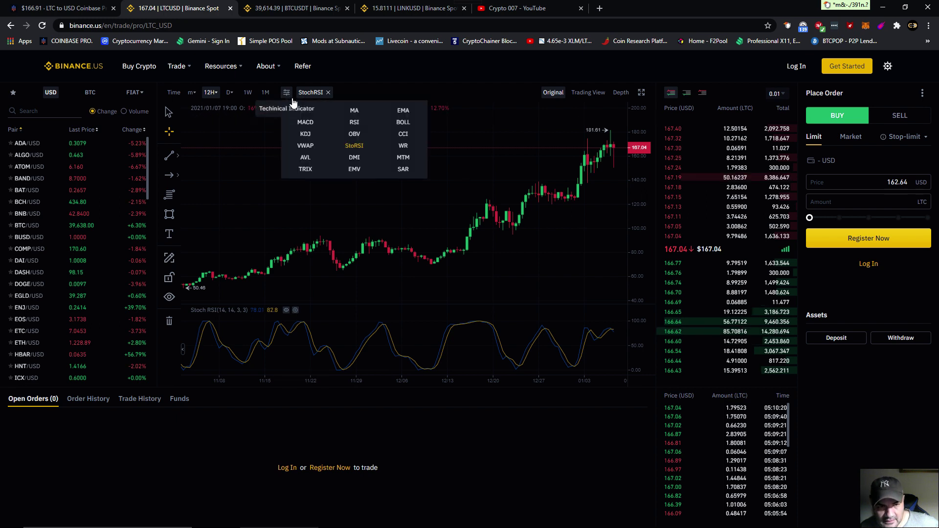
pyautogui.click(312, 123)
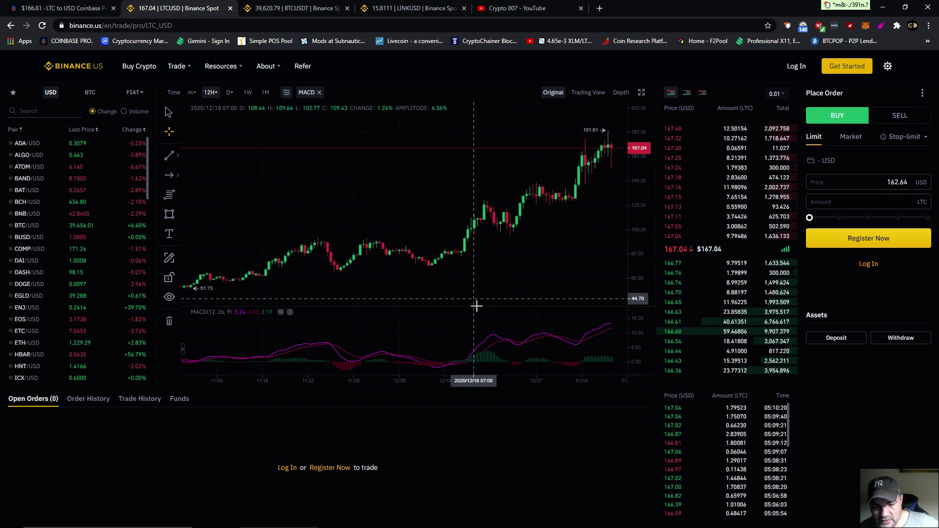
pyautogui.moveTo(476, 308); pyautogui.dragTo(449, 306)
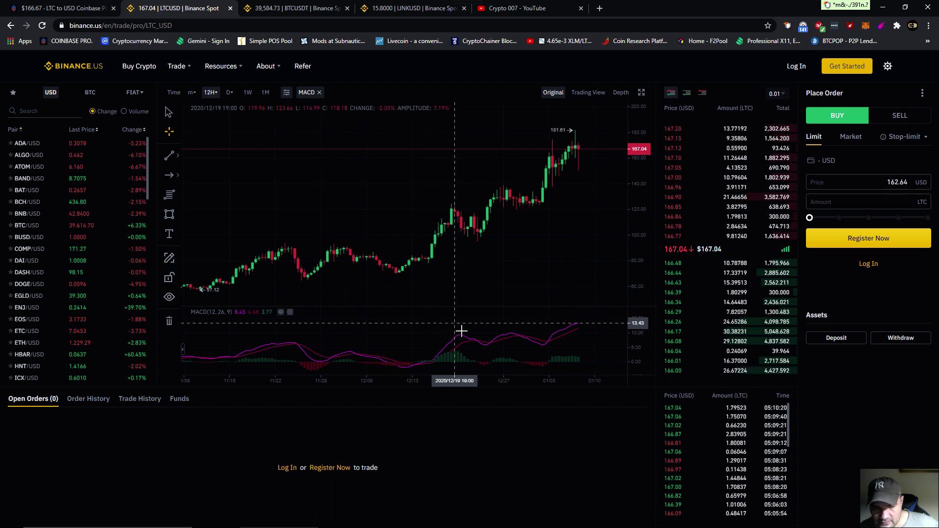
# Pan back through August–December candles to review earlier MACD crossovers.
pyautogui.moveTo(462, 331); pyautogui.dragTo(482, 321)
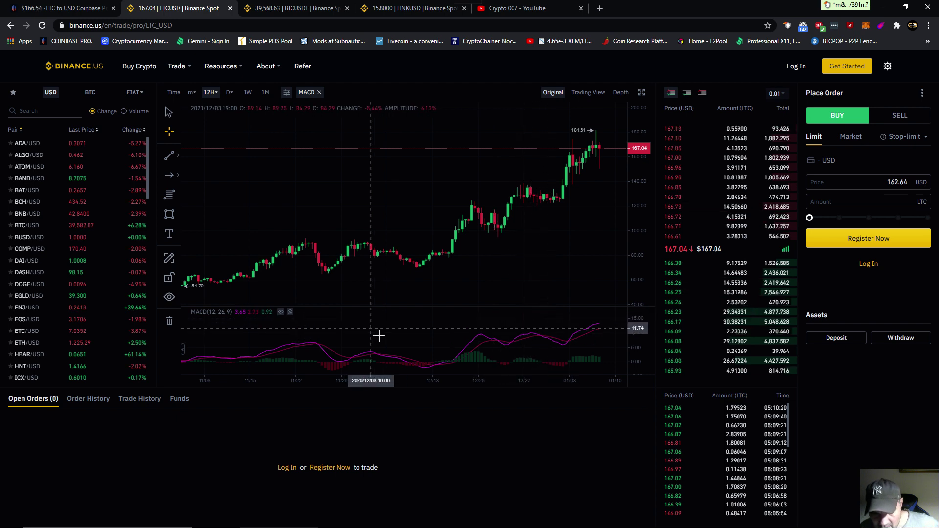
pyautogui.moveTo(379, 336); pyautogui.dragTo(541, 336)
pyautogui.moveTo(439, 345); pyautogui.dragTo(464, 338)
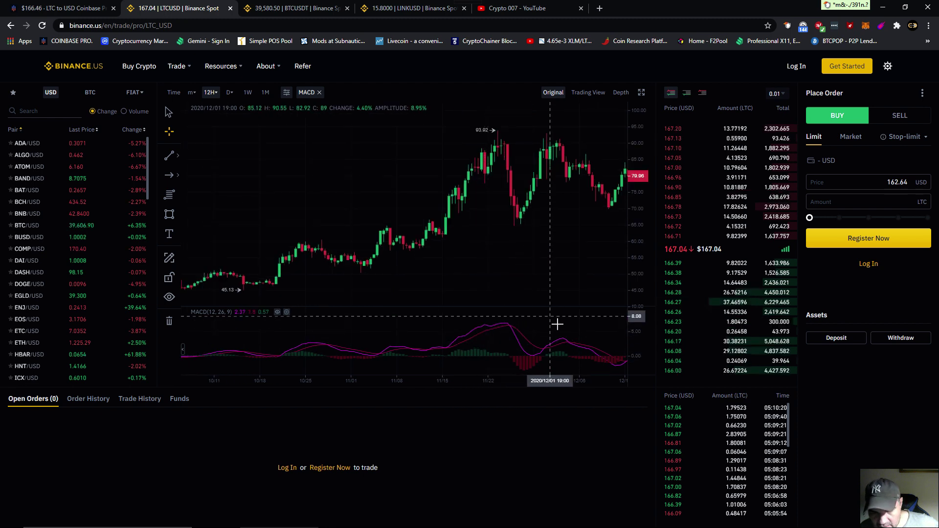
pyautogui.moveTo(557, 324); pyautogui.dragTo(434, 307)
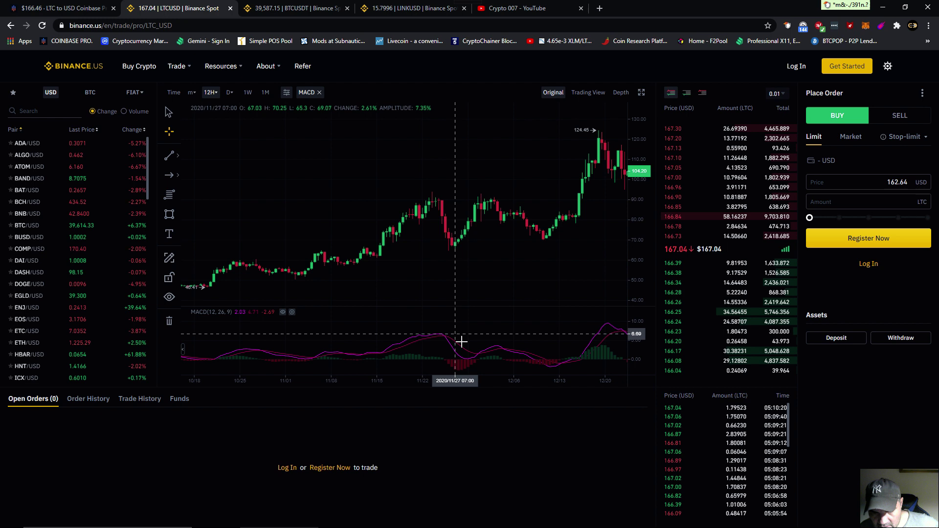
pyautogui.moveTo(462, 341); pyautogui.dragTo(357, 325)
pyautogui.moveTo(442, 348); pyautogui.dragTo(366, 334)
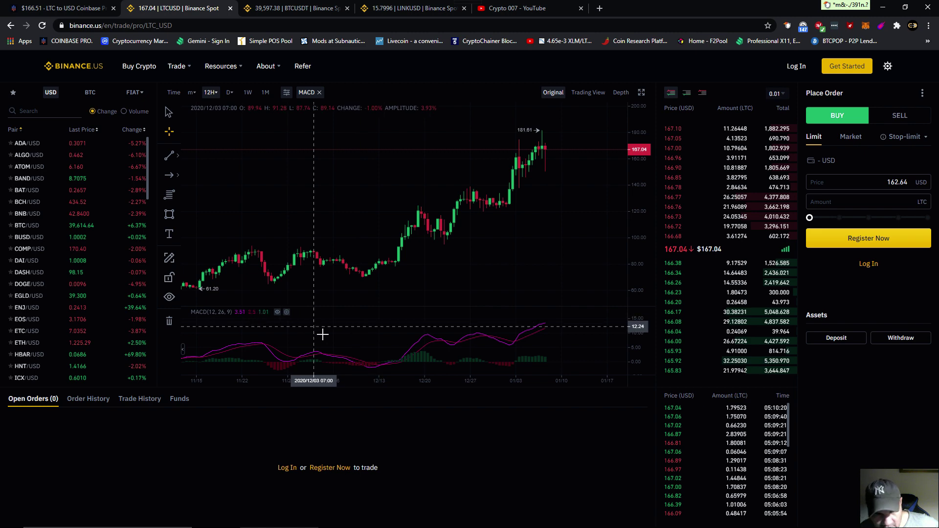
pyautogui.moveTo(323, 330); pyautogui.dragTo(410, 332)
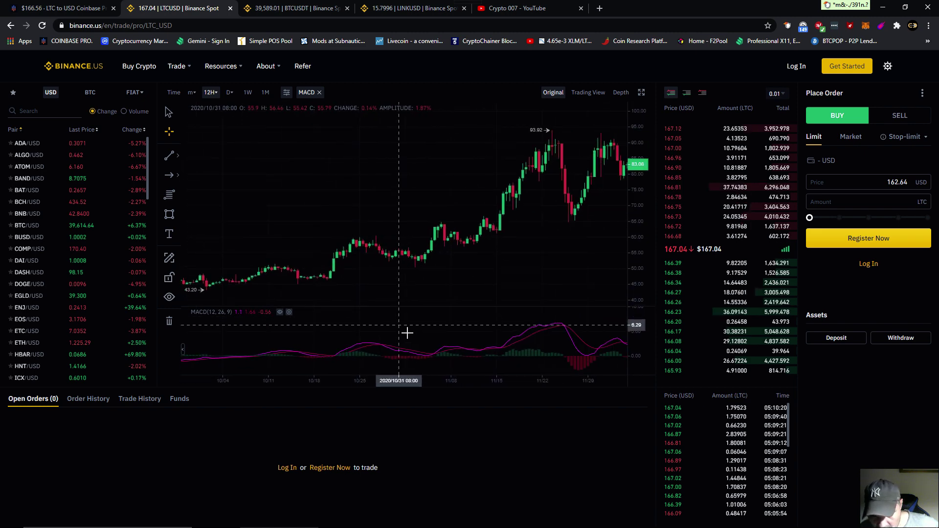
pyautogui.moveTo(357, 338); pyautogui.dragTo(247, 331)
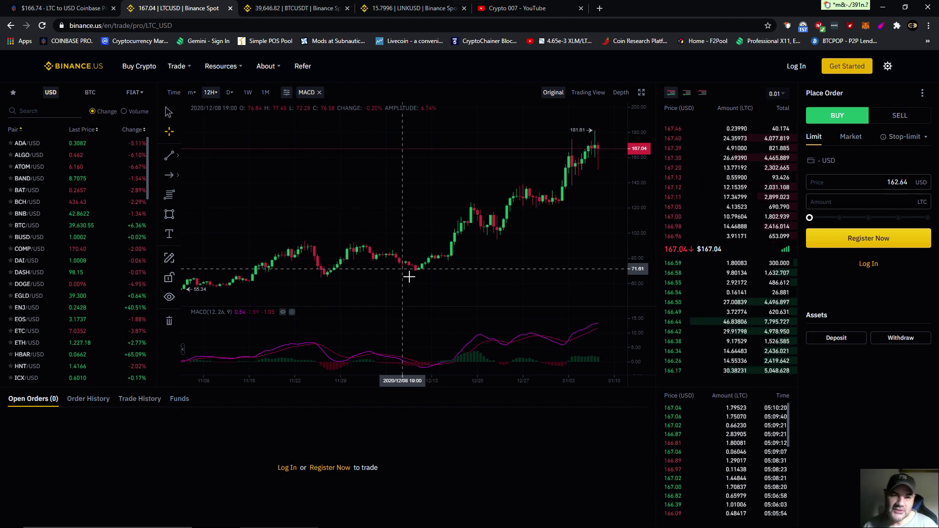
# Swap MACD back to StochRSI (14, 14, 3, 3), keeping the 12H interval.
pyautogui.click(287, 93)
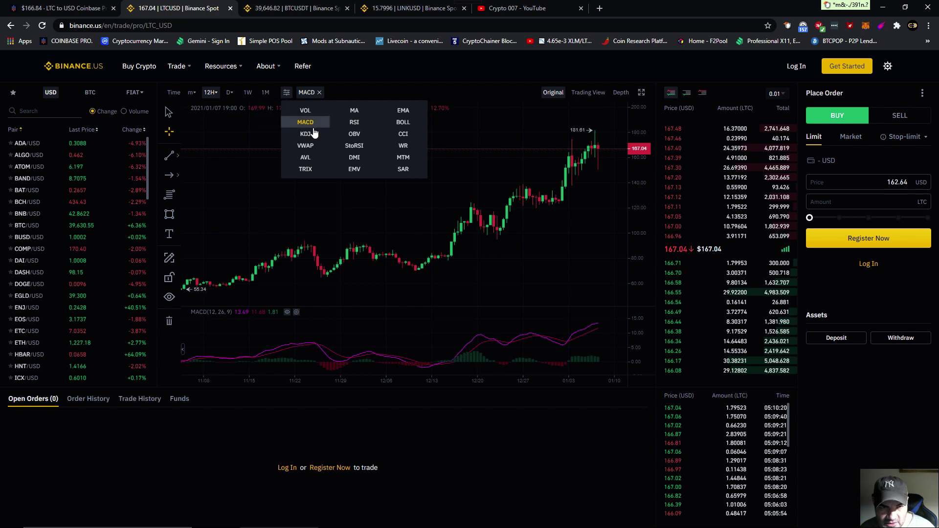
pyautogui.click(355, 147)
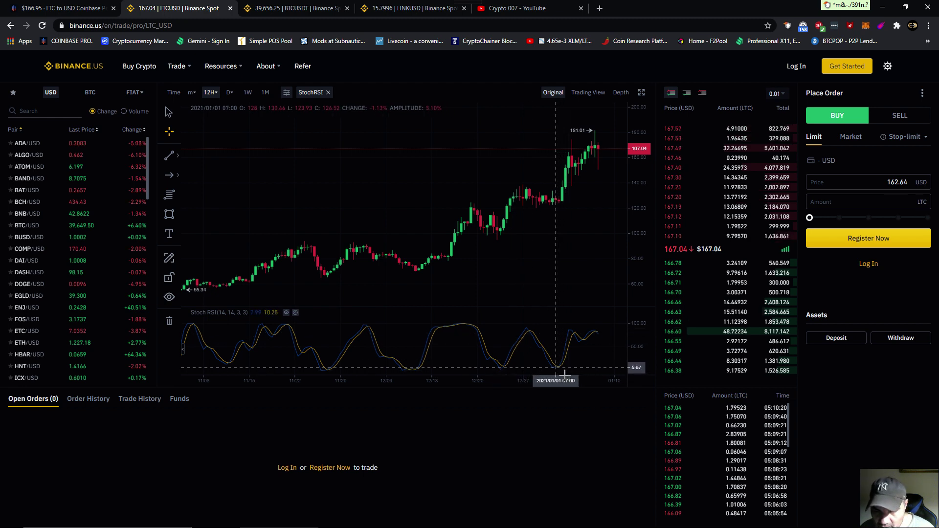
pyautogui.moveTo(211, 92)
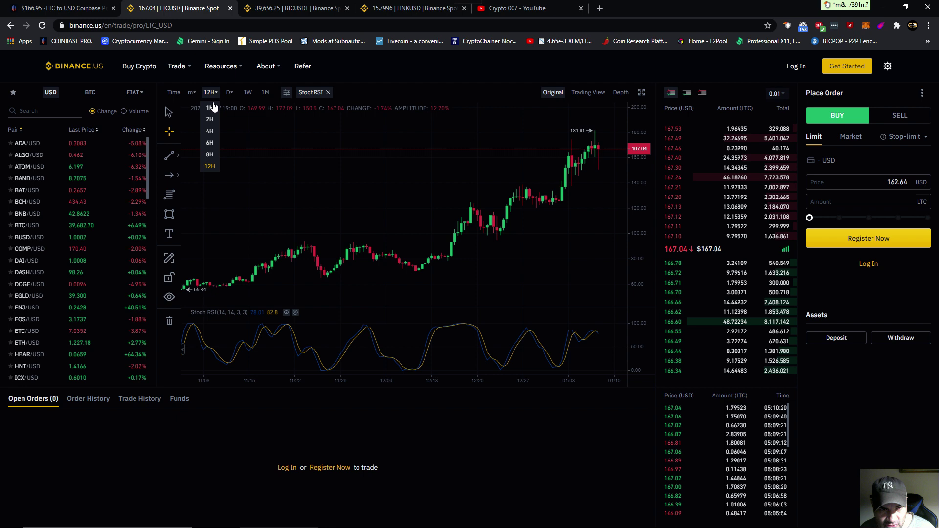